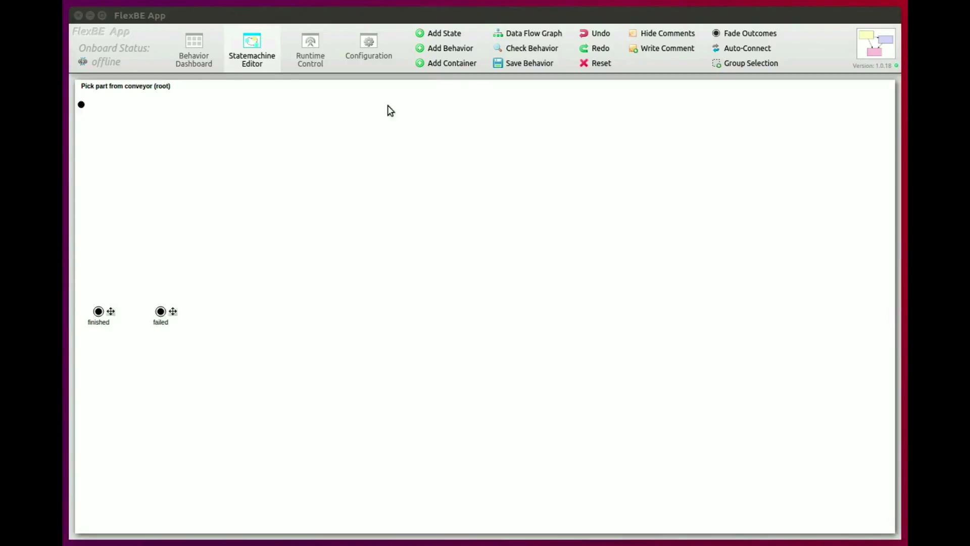
Create a DetectPartState named 'Detect part', found by filtering classes for 'detect'
click(443, 33)
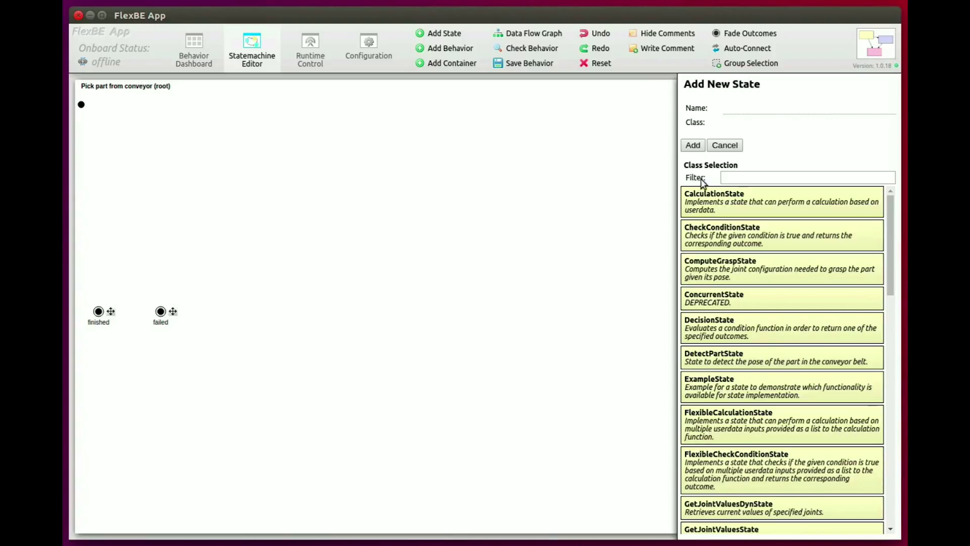
click(728, 178)
text(d)
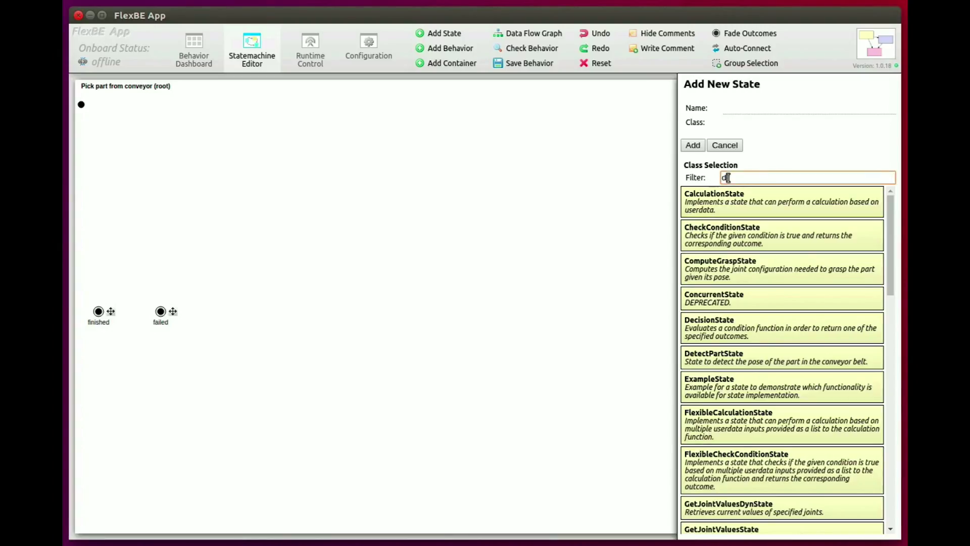
text(etect)
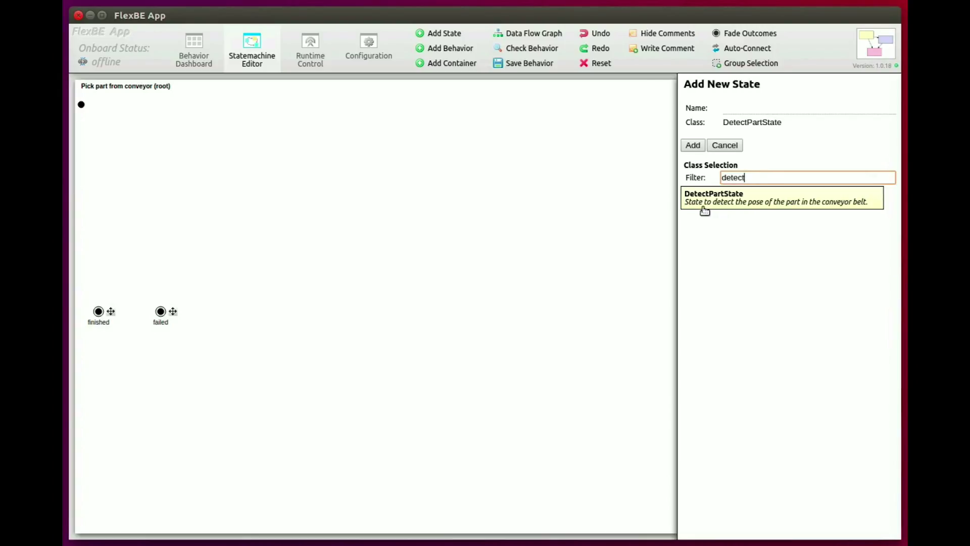
click(705, 209)
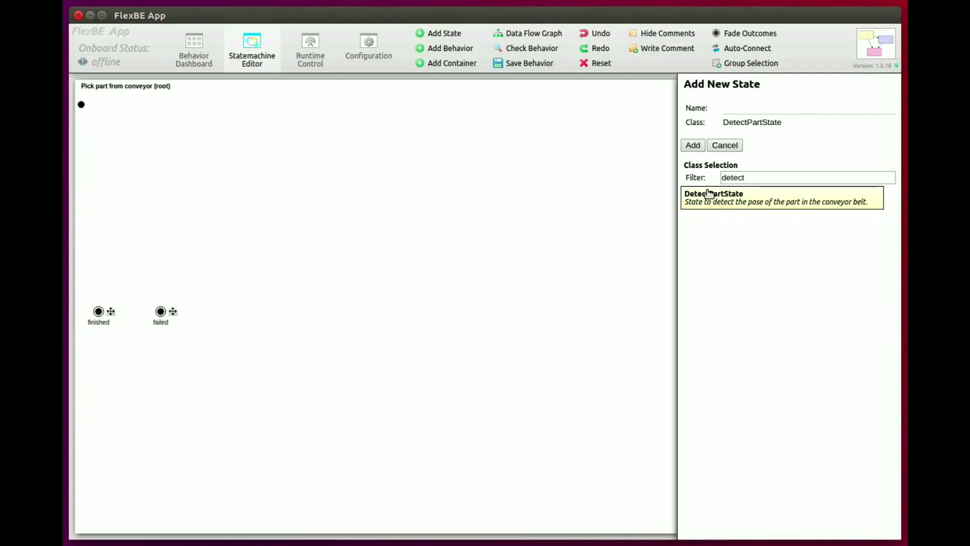
click(757, 109)
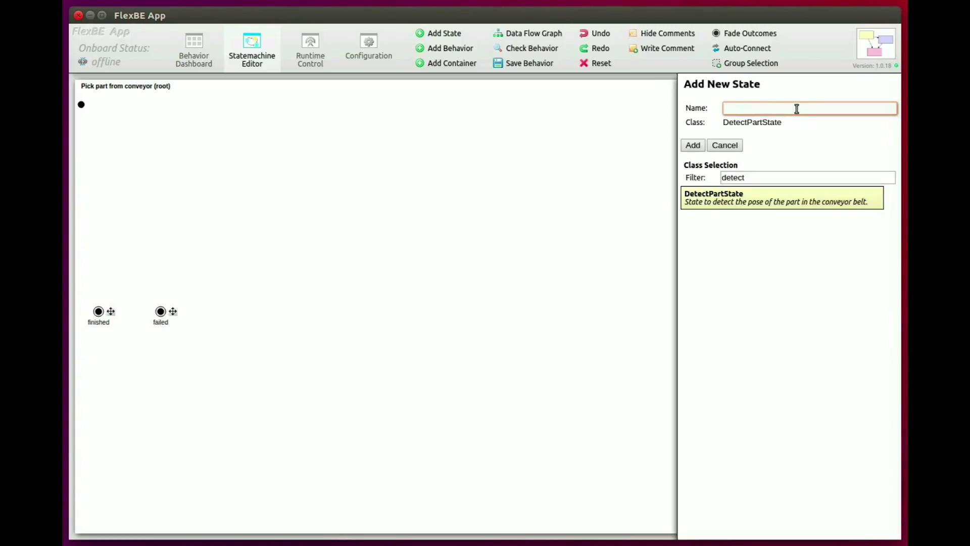
text(Detwect)
key(BackSpace)
key(BackSpace)
key(BackSpace)
key(BackSpace)
text(ect p)
text(art)
click(693, 146)
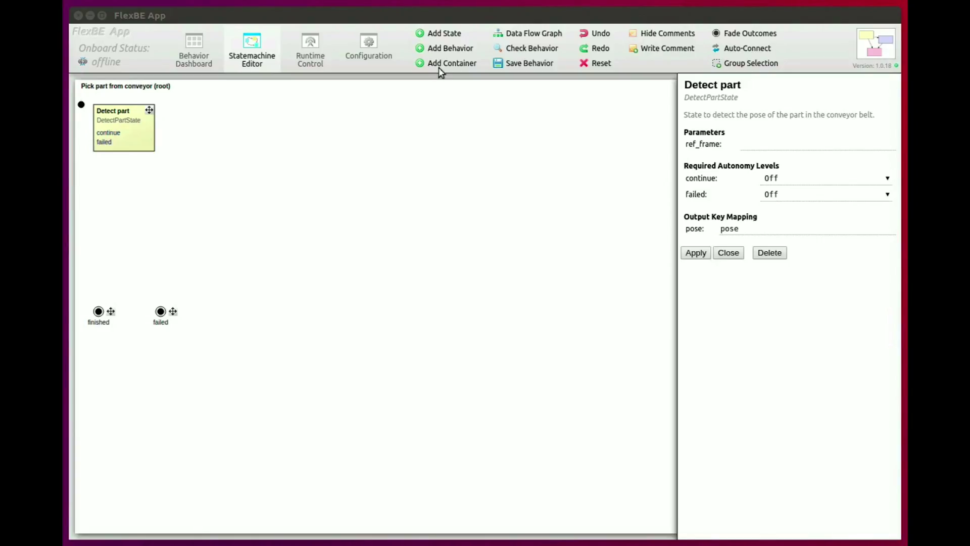
Create a ComputeGraspState named 'Compute pick configuration', filtering classes for 'grasp'
click(448, 35)
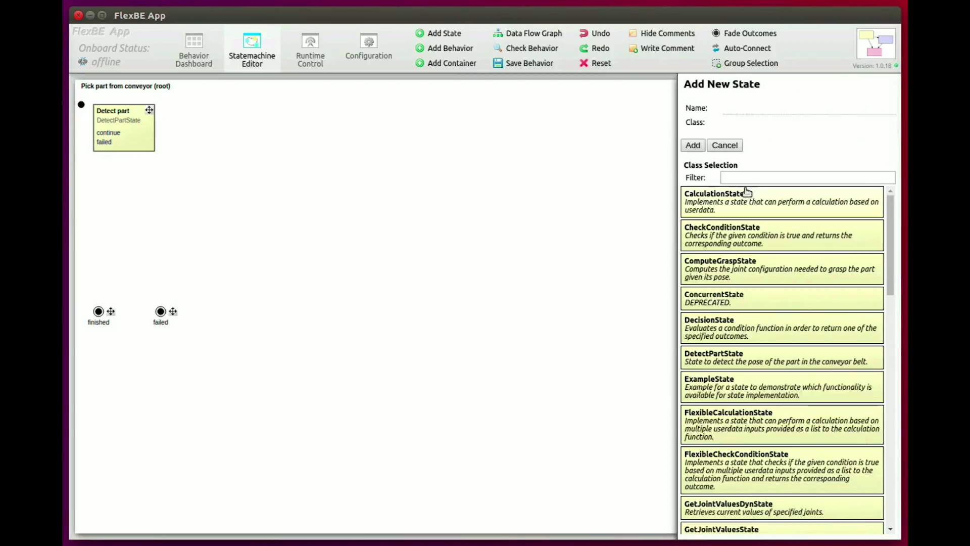
click(739, 177)
text(grasp)
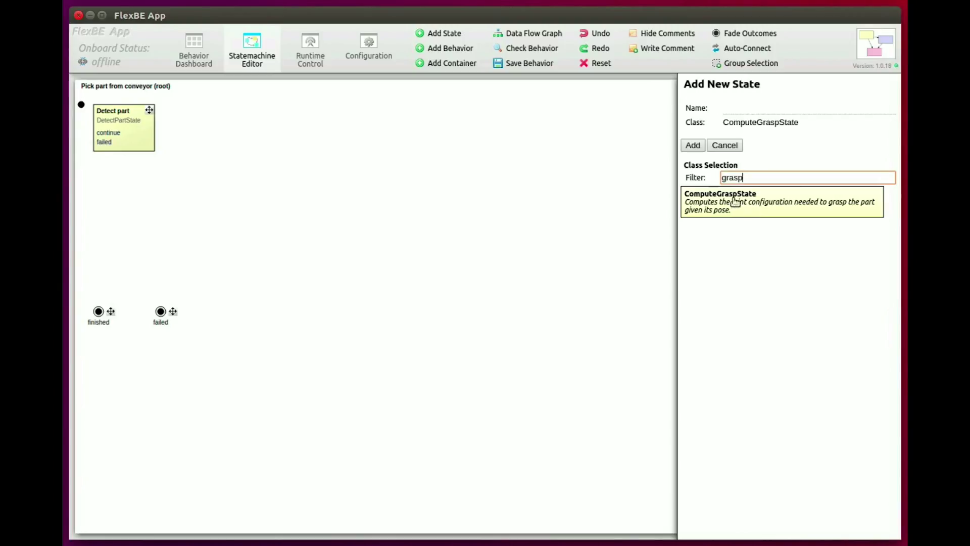
click(736, 197)
click(740, 109)
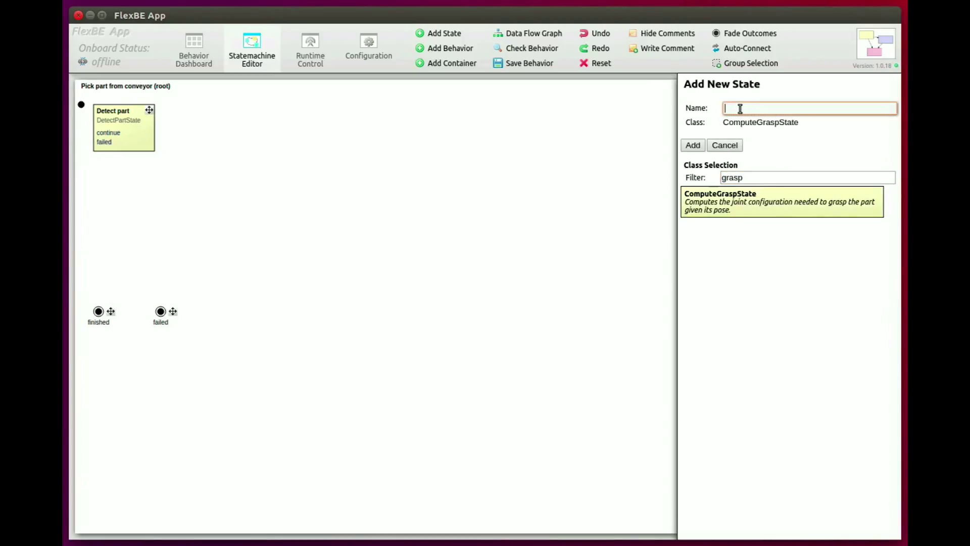
text(Compute )
text(pick configurat)
text(ion)
click(684, 145)
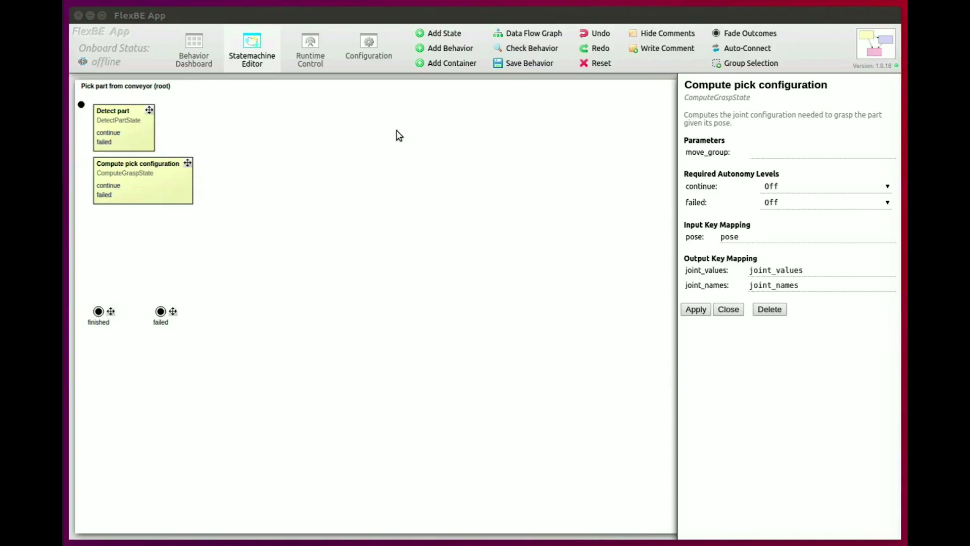
Create a MoveitToJointsDynState named 'Move Robot1 to pick', filtering classes for 'moveit'
click(454, 36)
click(743, 178)
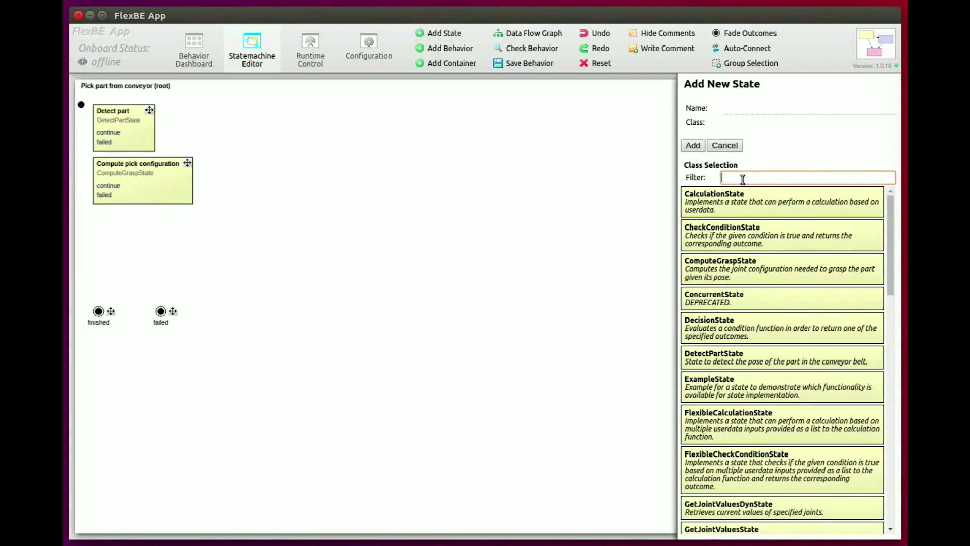
text(m)
text(oveit)
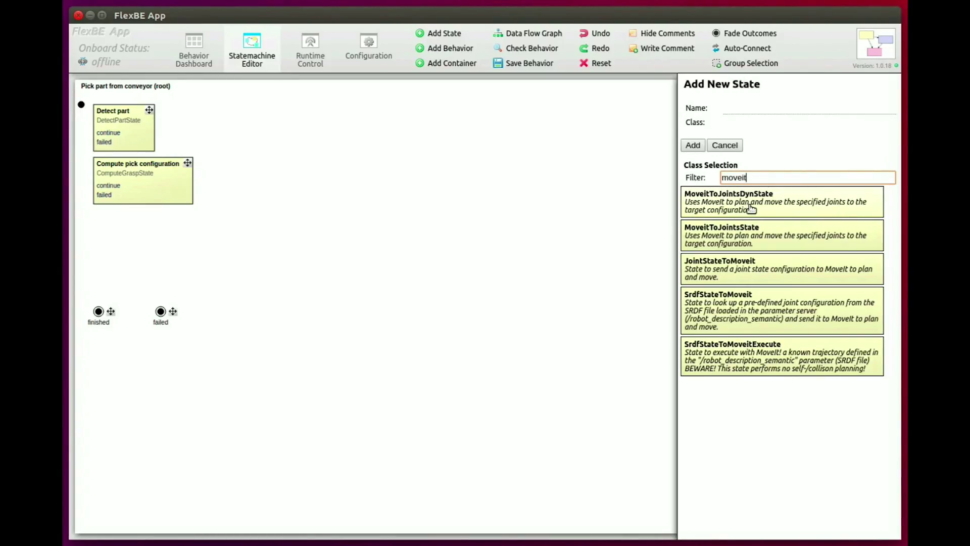
click(761, 212)
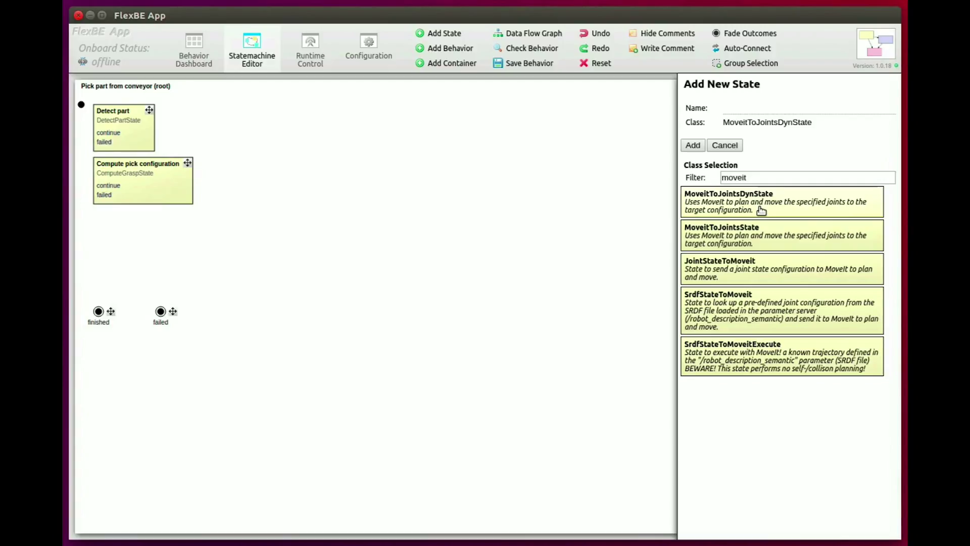
click(741, 109)
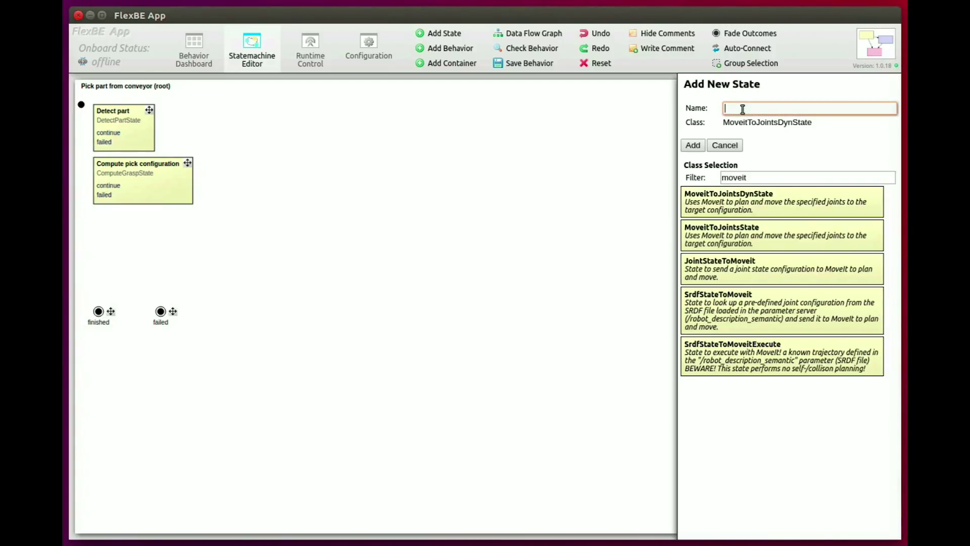
text(Mov)
text(ei Robot1 )
text(to pick)
click(693, 145)
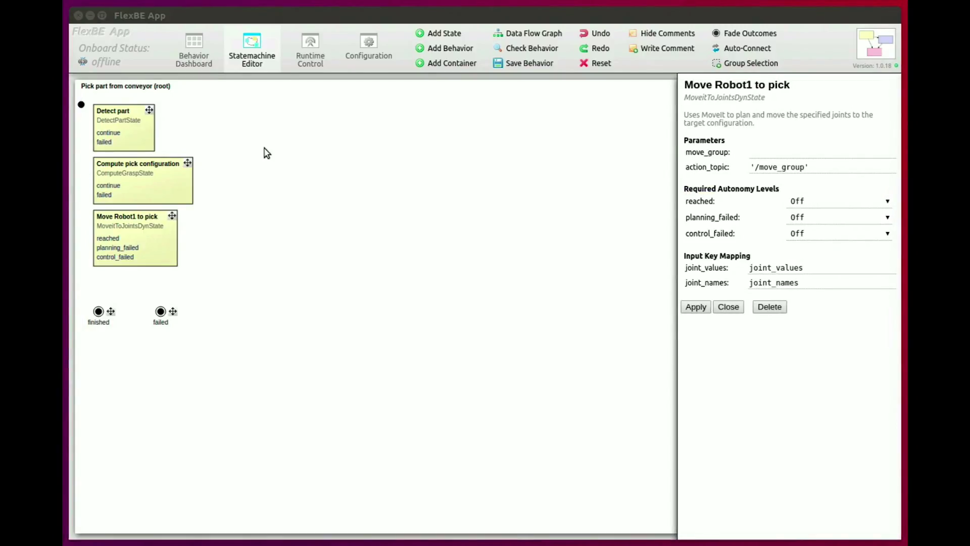
Create a VacuumGripperControlState named 'Activate gripper', filtering classes for 'grip'
click(447, 35)
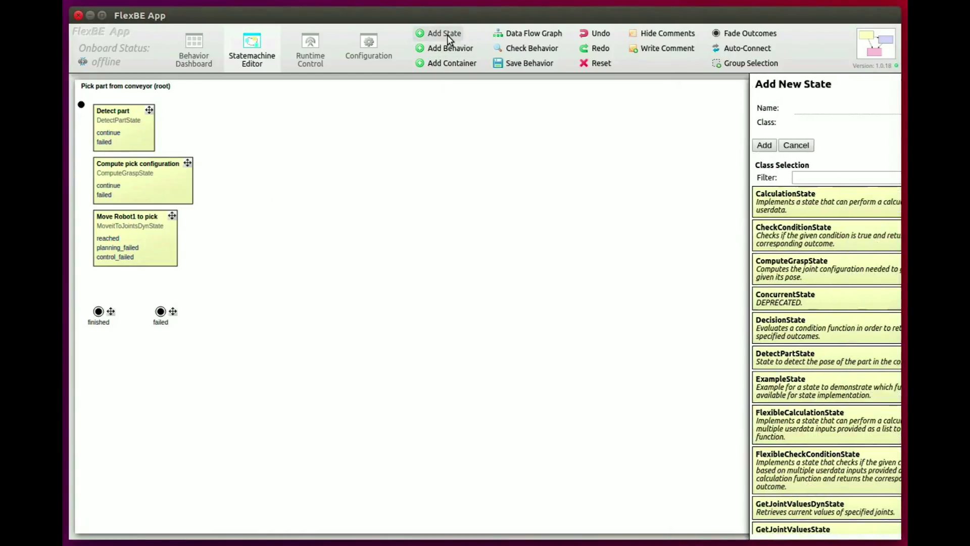
click(739, 175)
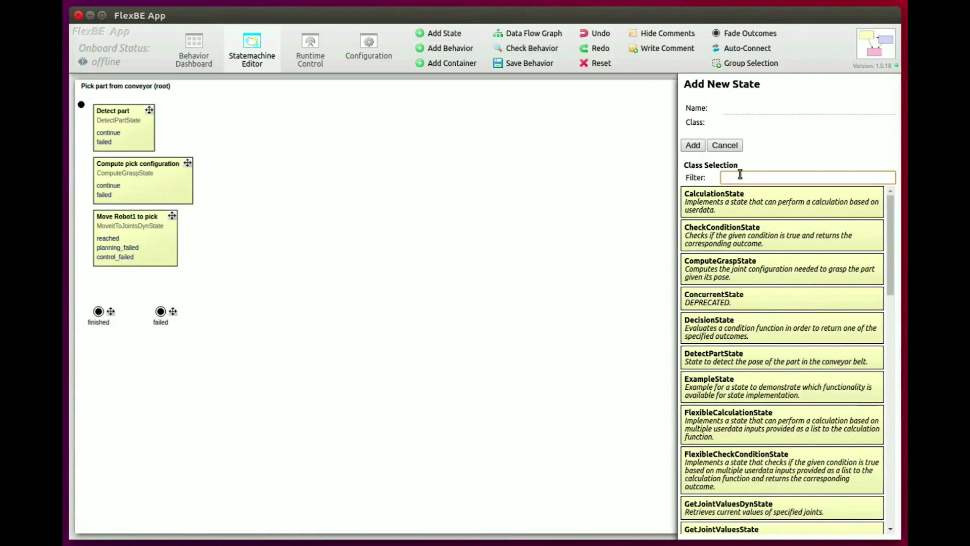
text(grip)
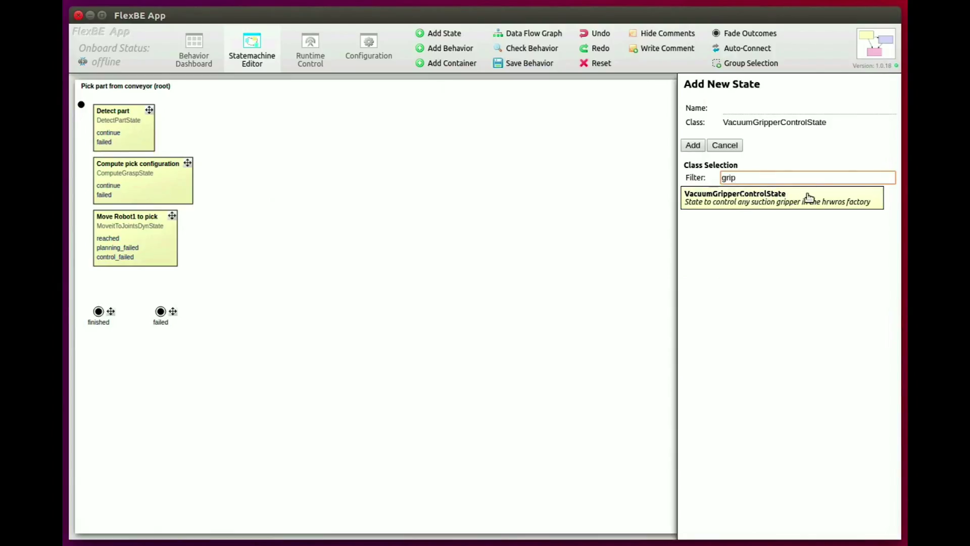
click(779, 199)
click(767, 109)
text(Activate gripper)
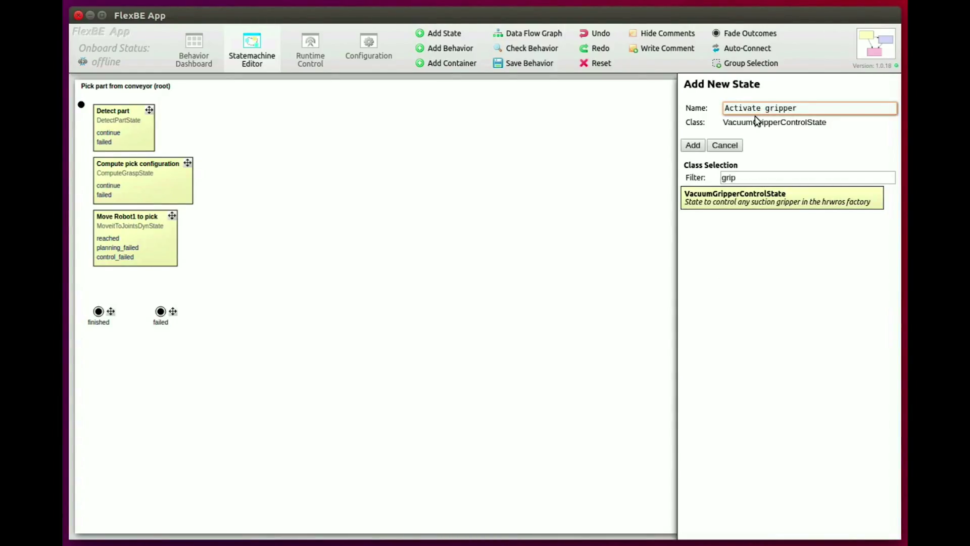
click(692, 145)
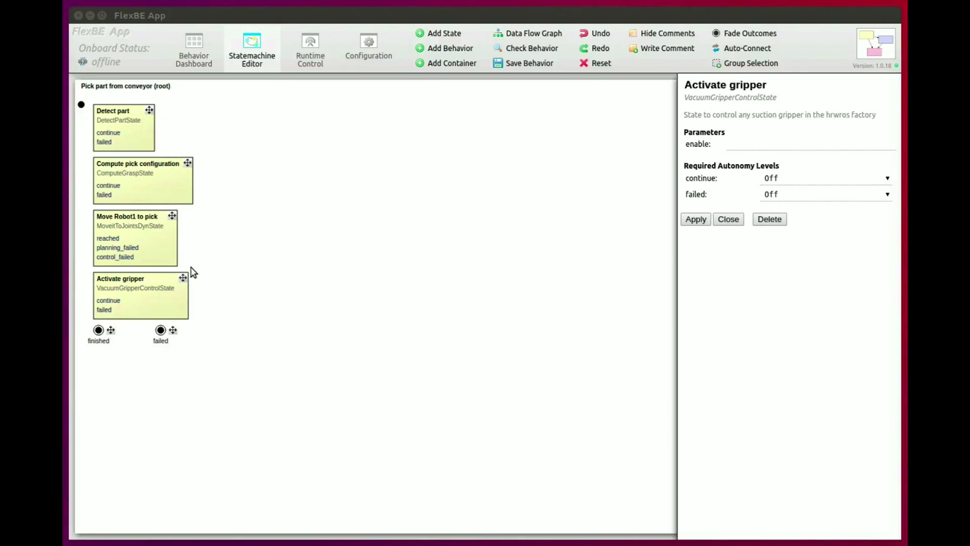
Copy the 'Move Robot1 to pick' state and paste a duplicate via the radial menu
drag(209, 276, 91, 206)
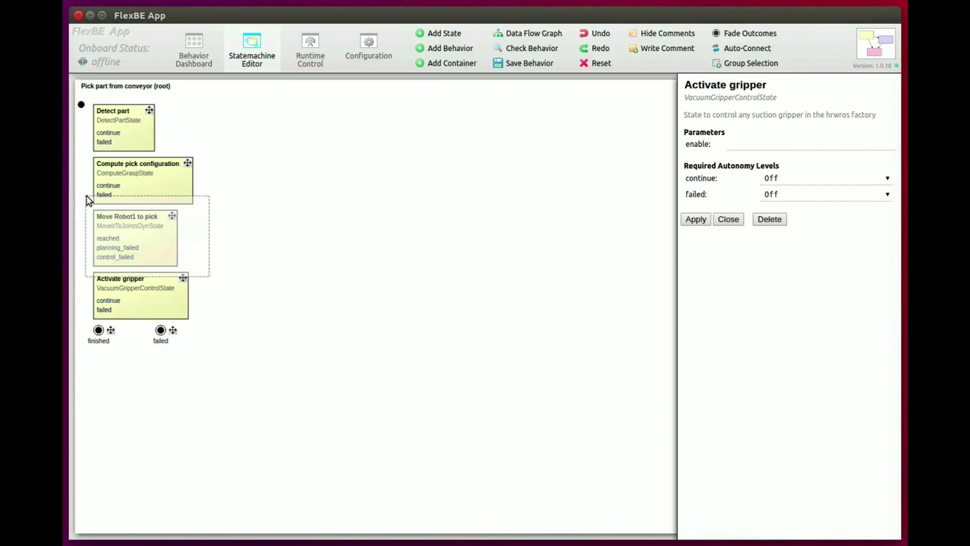
key(ctrl+space)
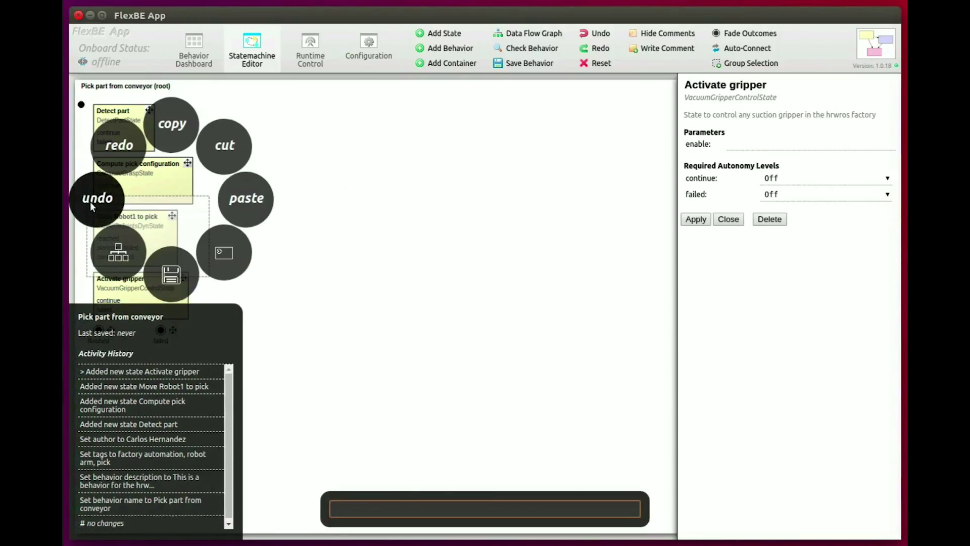
click(166, 129)
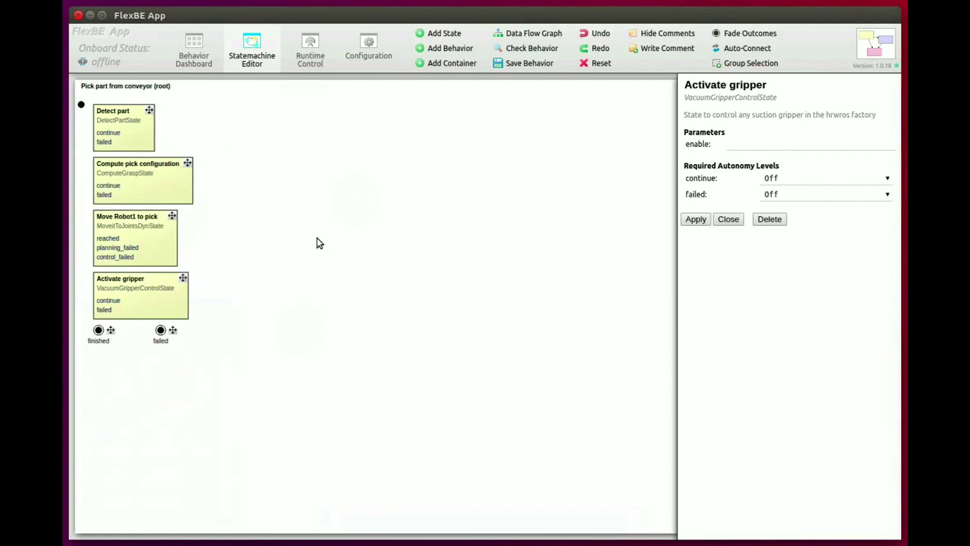
key(ctrl+space)
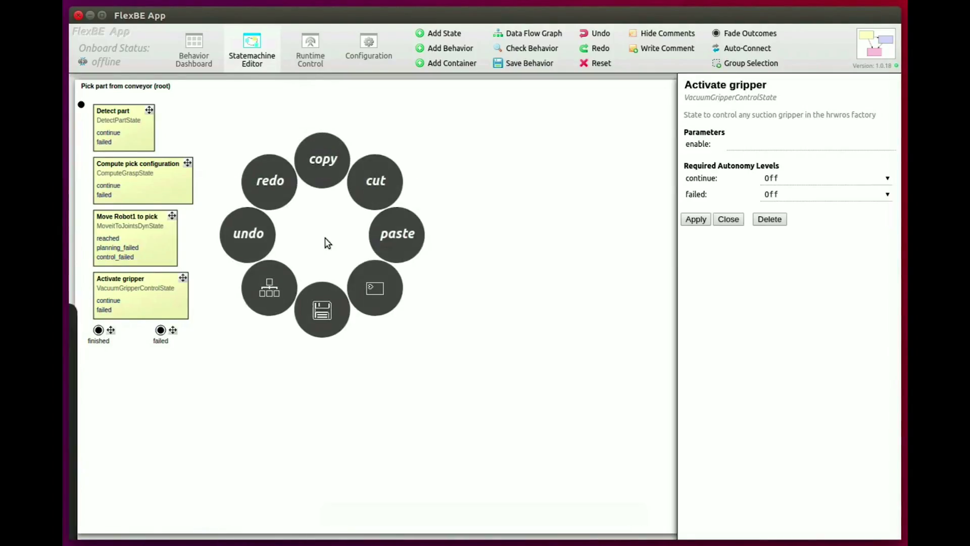
click(395, 224)
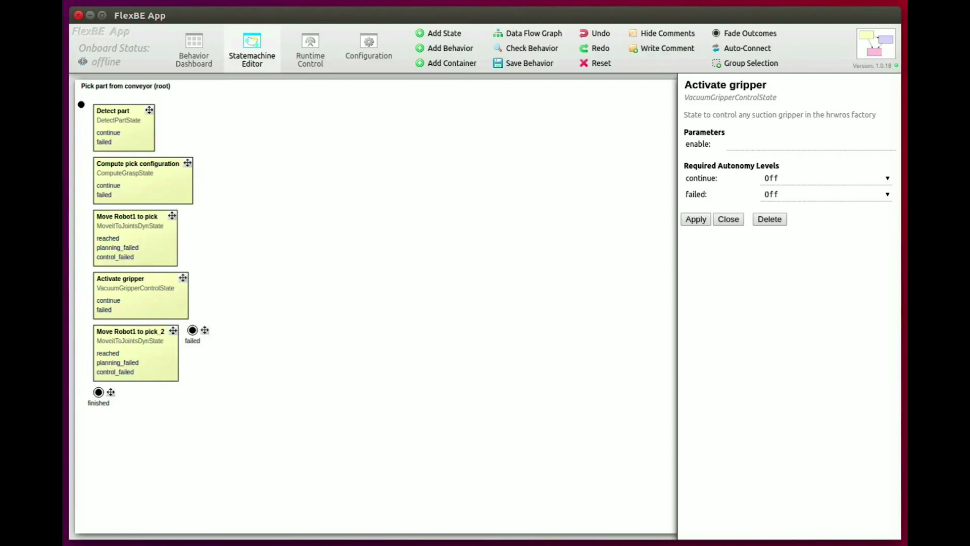
Rename the pasted copy to 'Move Robot to Home configuration' in its properties
click(111, 337)
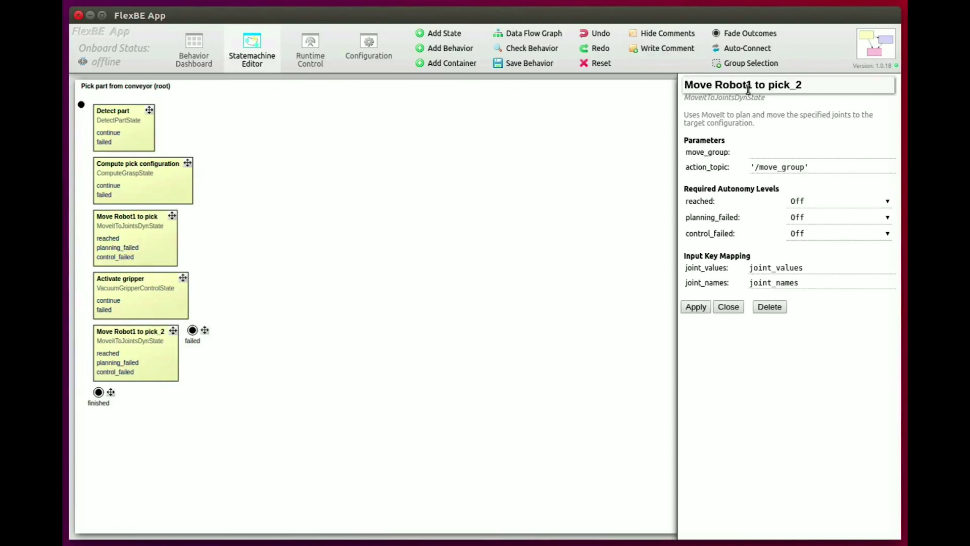
drag(749, 86, 867, 85)
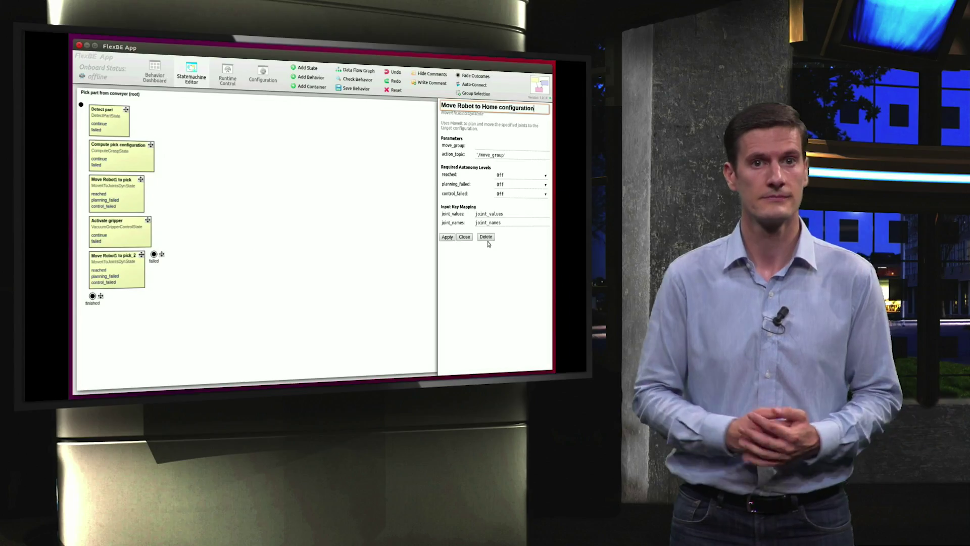
click(443, 237)
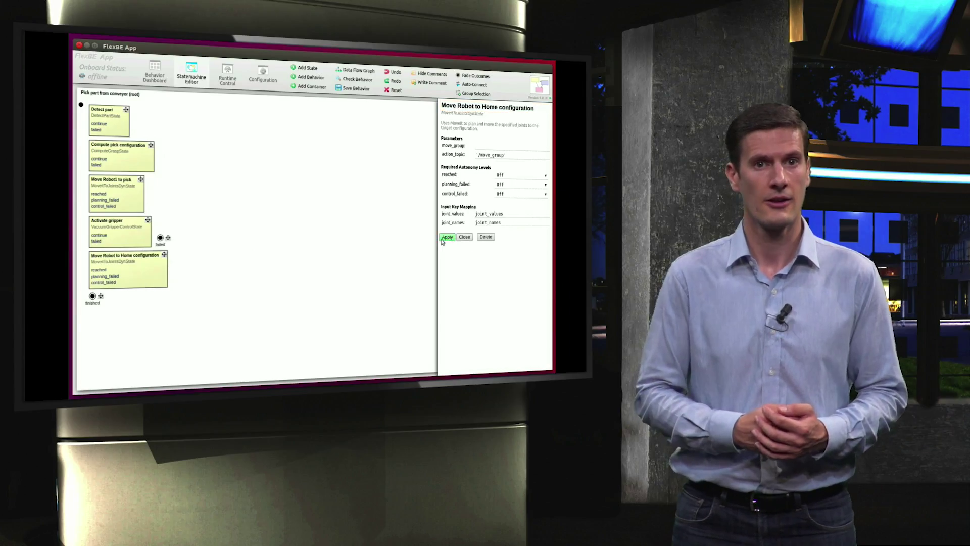